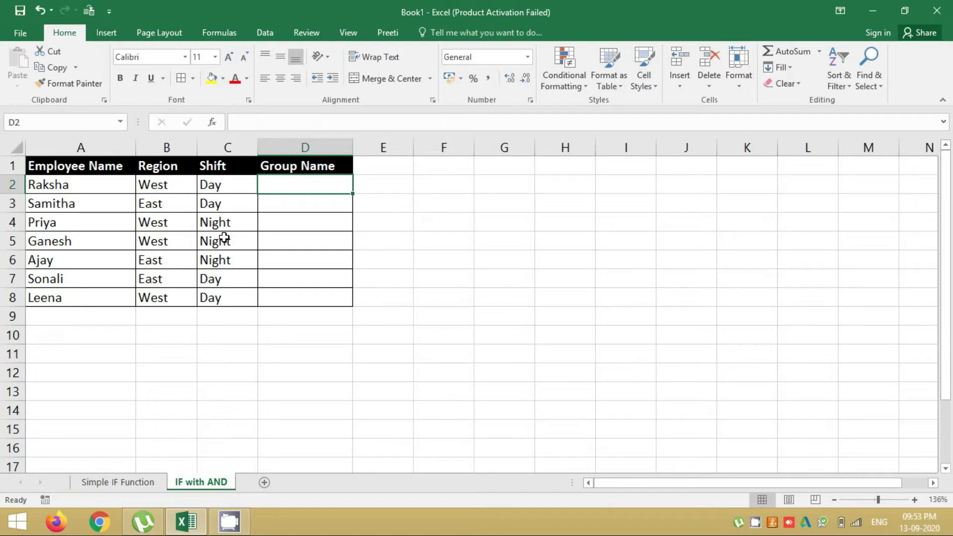
Start a formula in cell D2 with an IF function whose logical test is a nested AND function
click(179, 151)
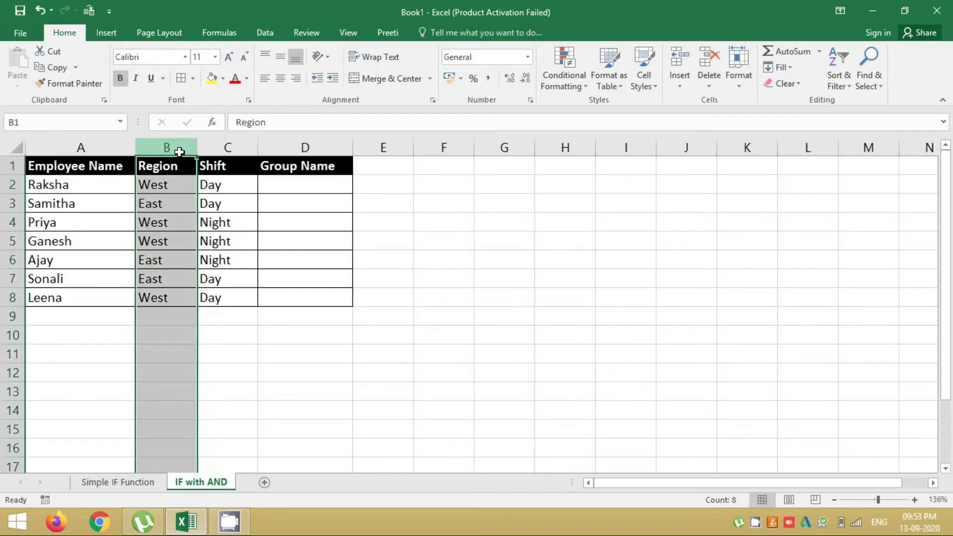
click(211, 142)
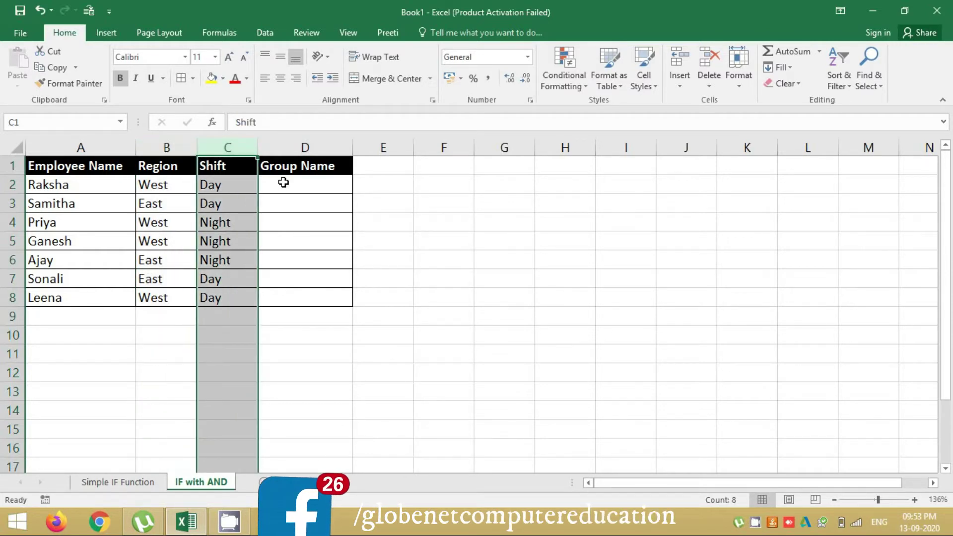
click(284, 183)
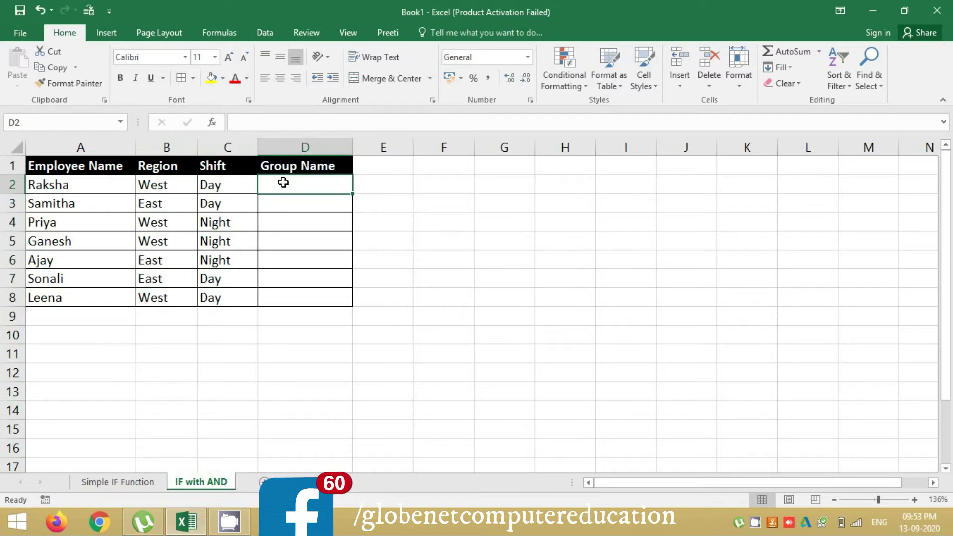
text(=if()
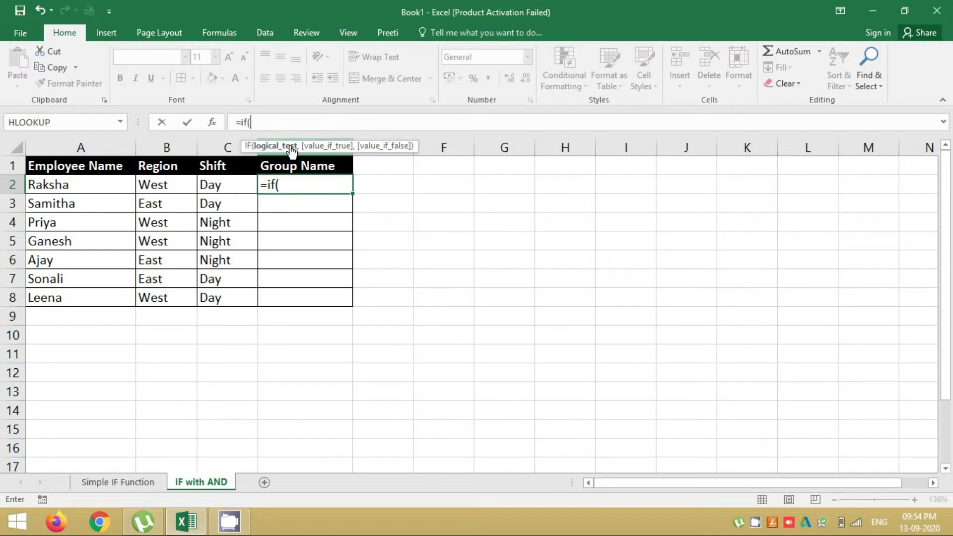
click(275, 124)
text(and)
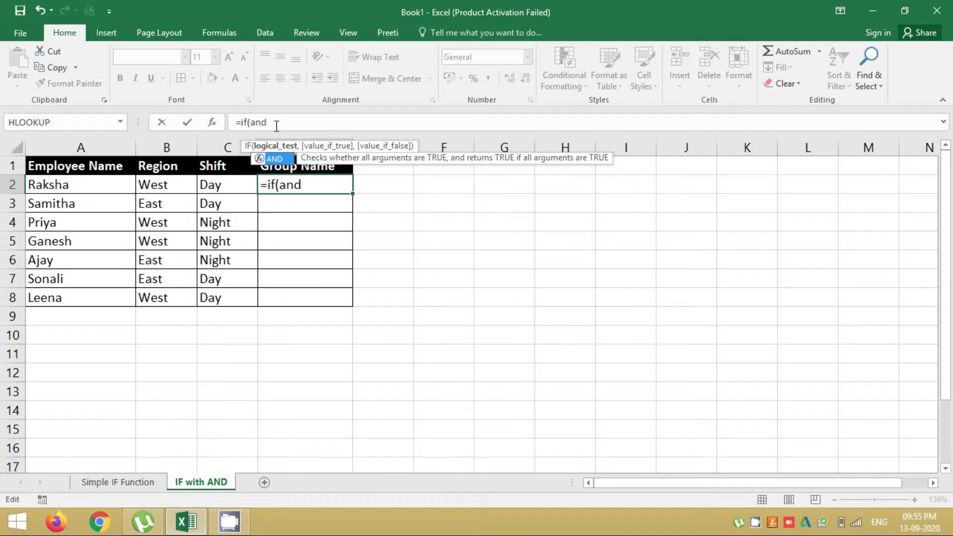
text(()
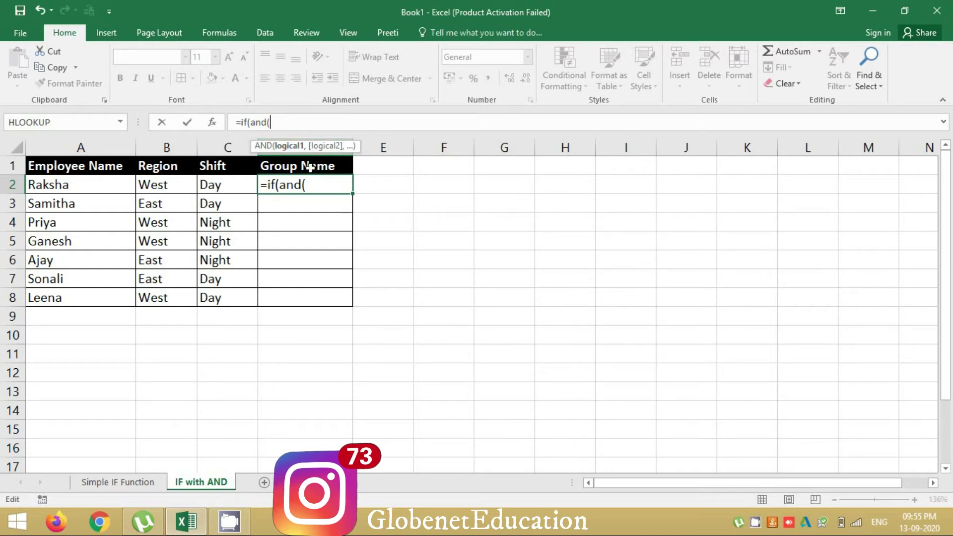
Add B2="West" as the first condition of the AND function
click(164, 185)
text(=)
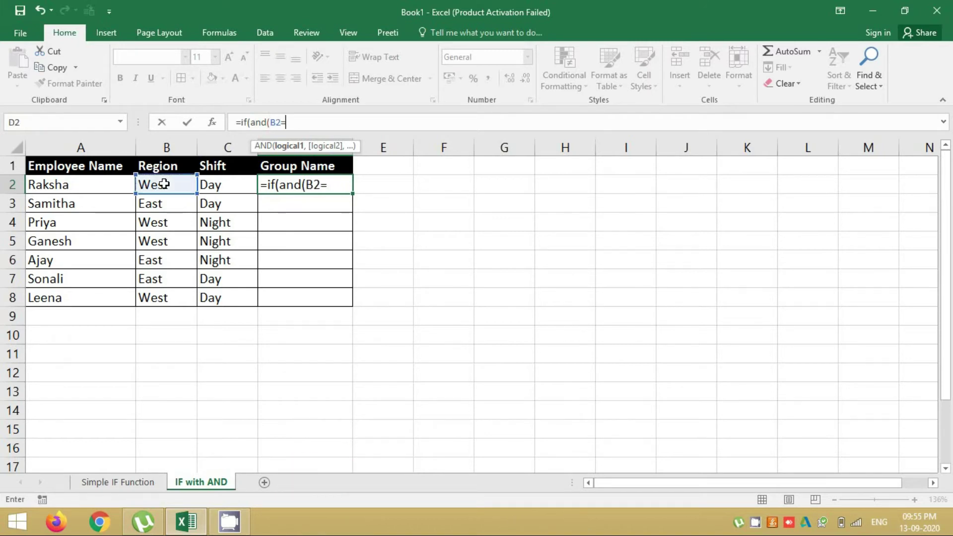
text("We)
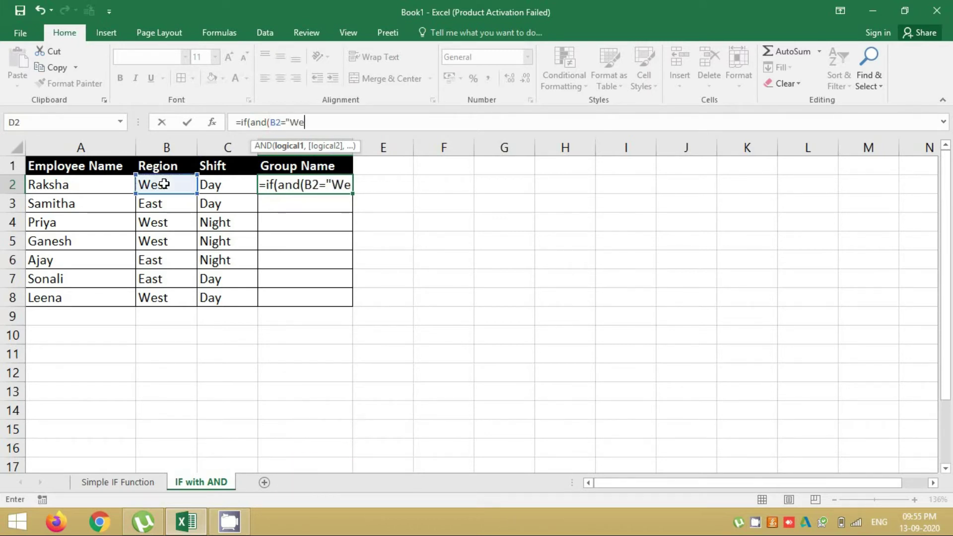
text(st")
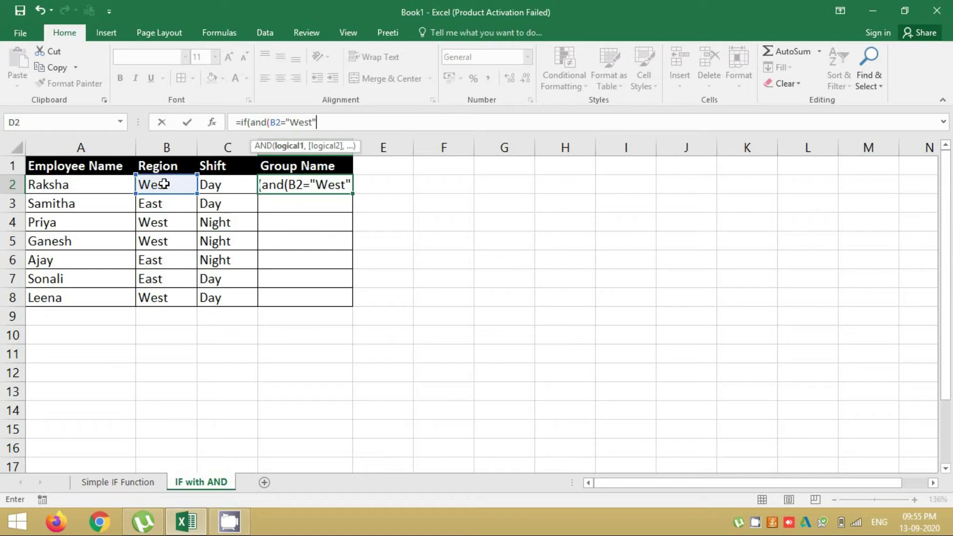
text(,)
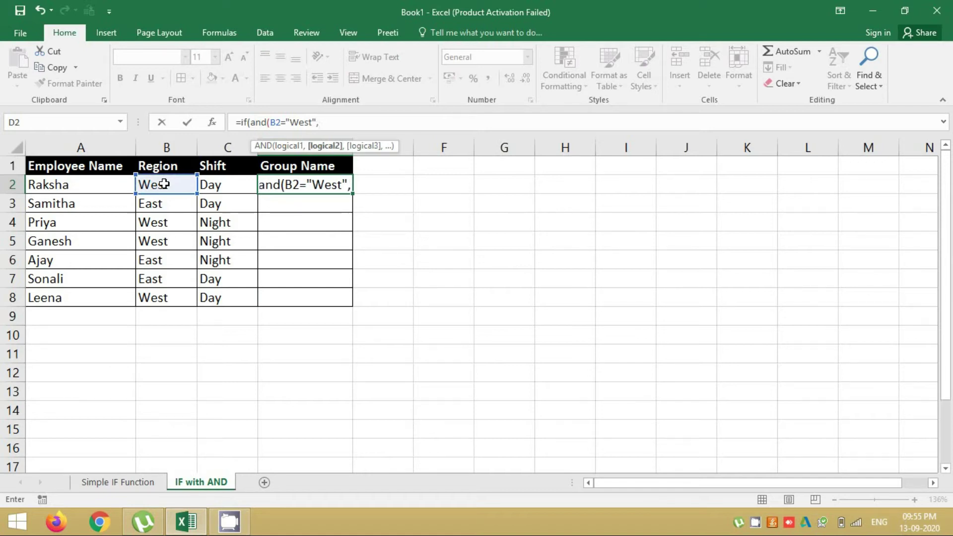
Add C2="Night" as the second condition and close the AND function
click(235, 184)
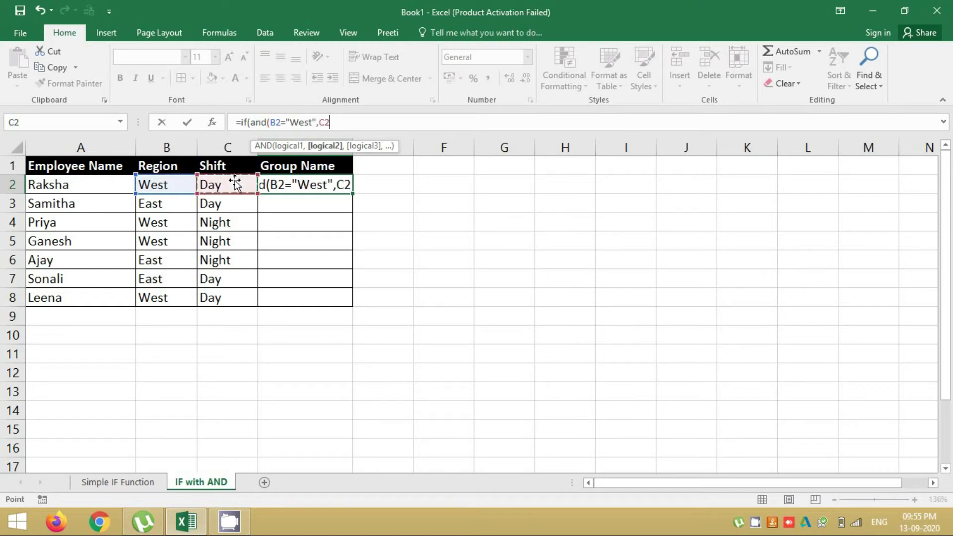
text(=)
text("Nig)
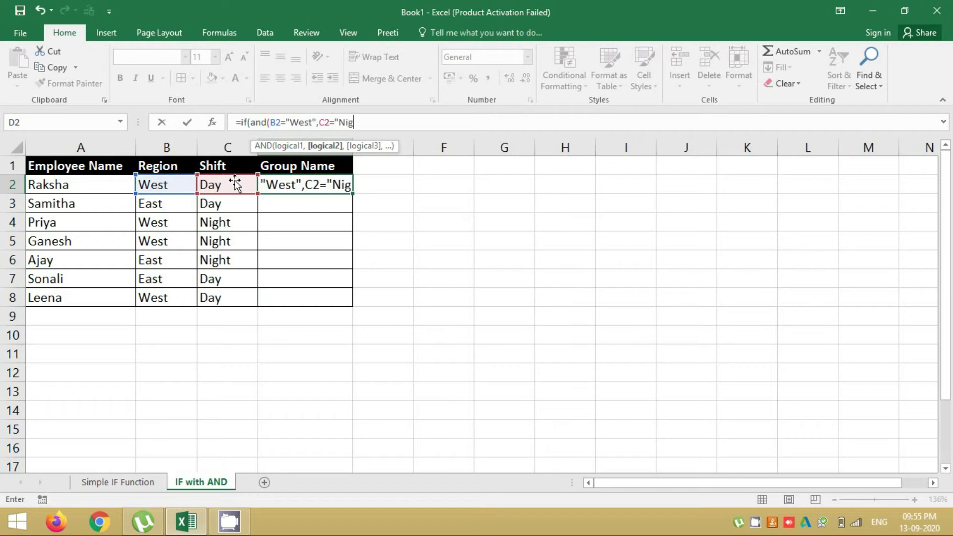
text(ht")
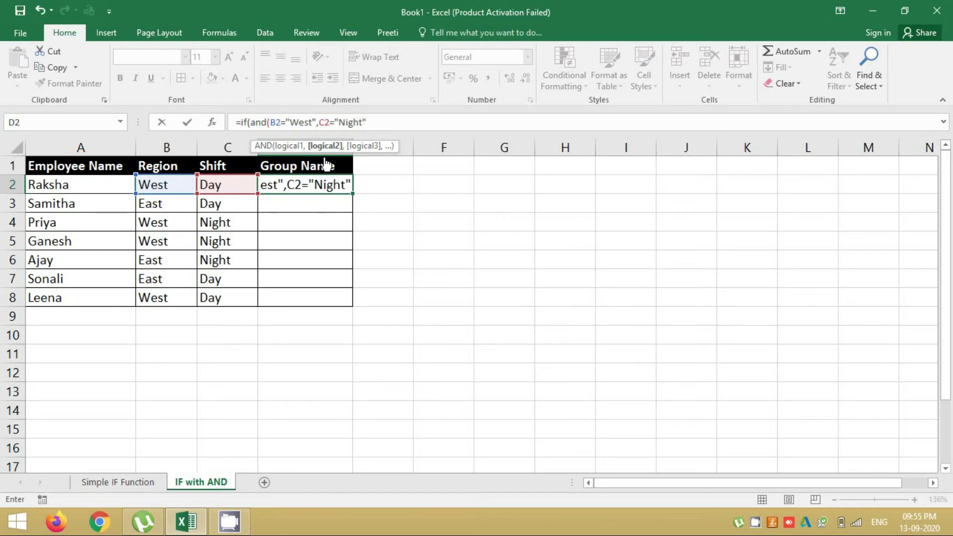
text())
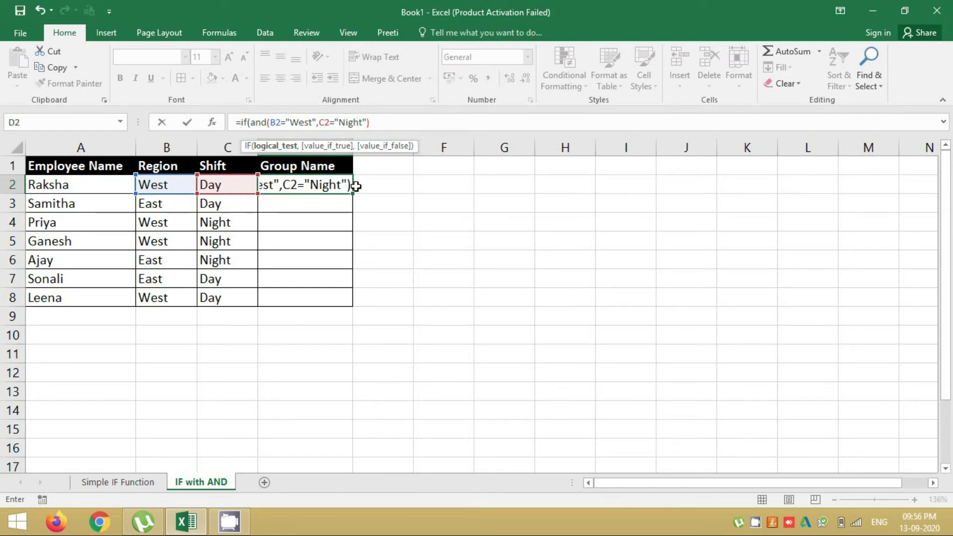
Complete the D2 formula with "Group1" as the value if true and "Group2" as the value if false
text(,)
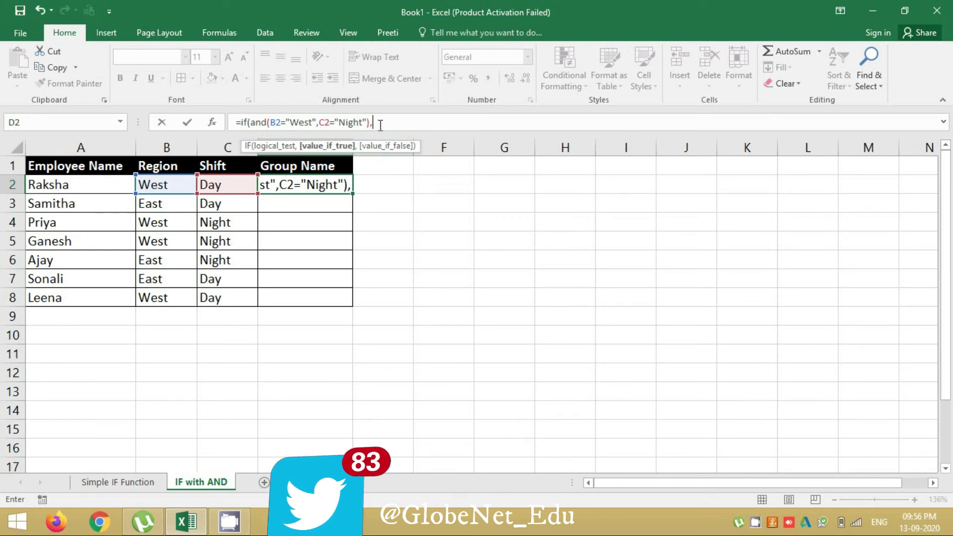
text(")
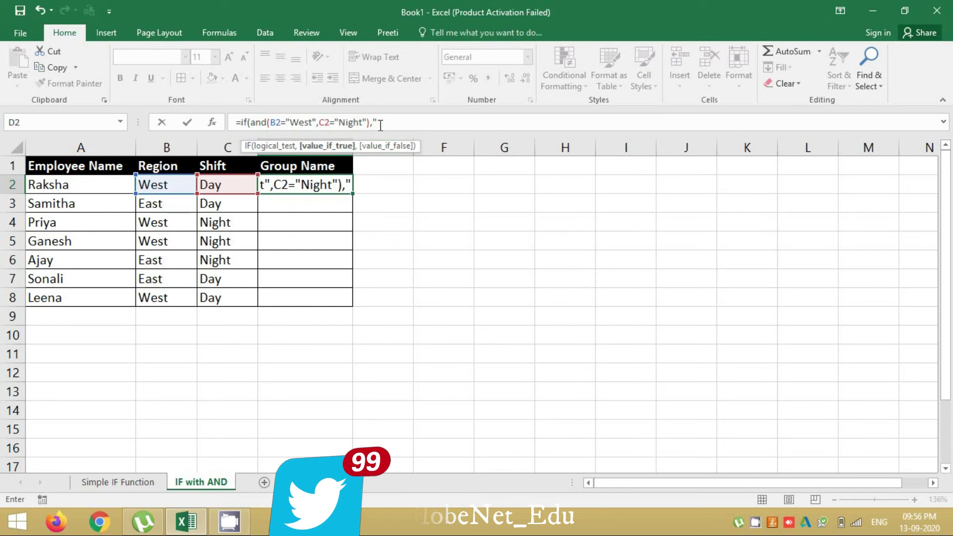
text(Group1)
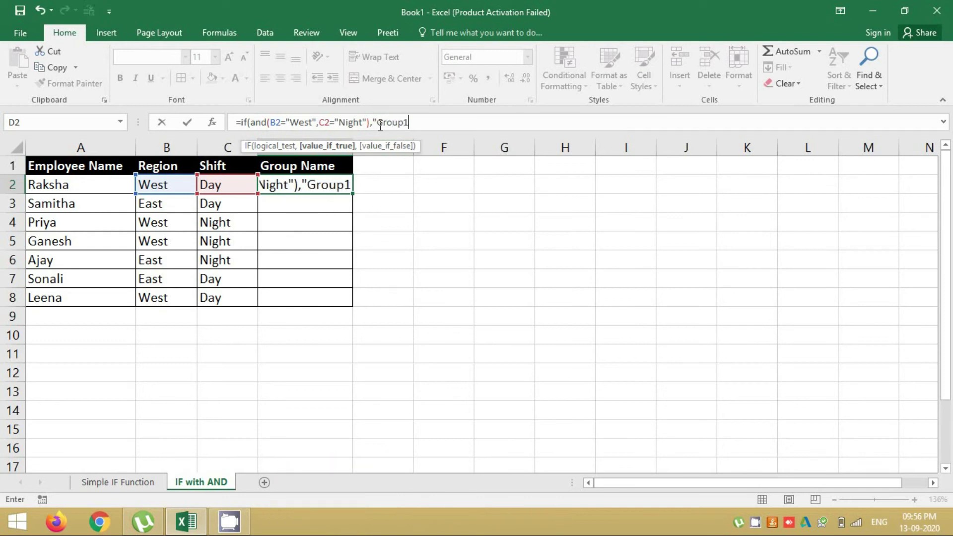
text(",)
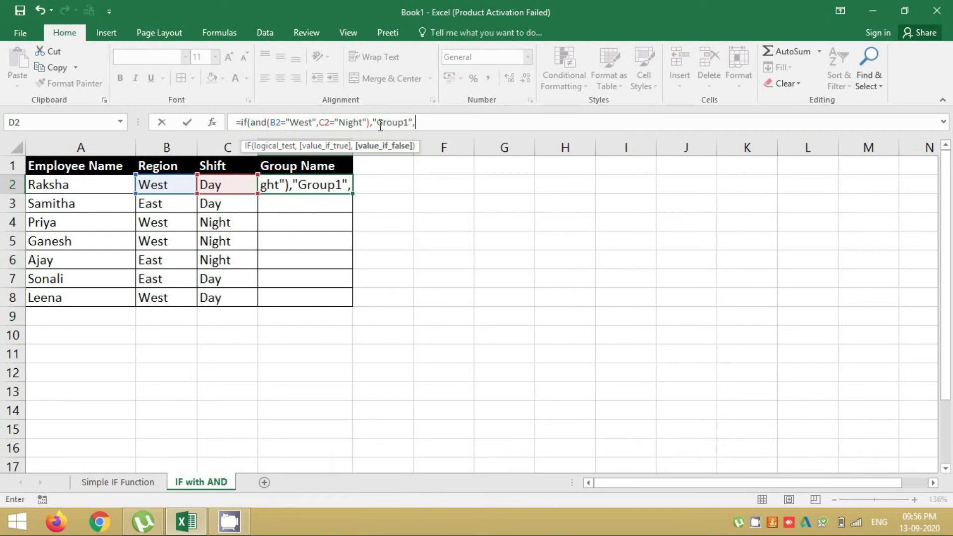
text("gro)
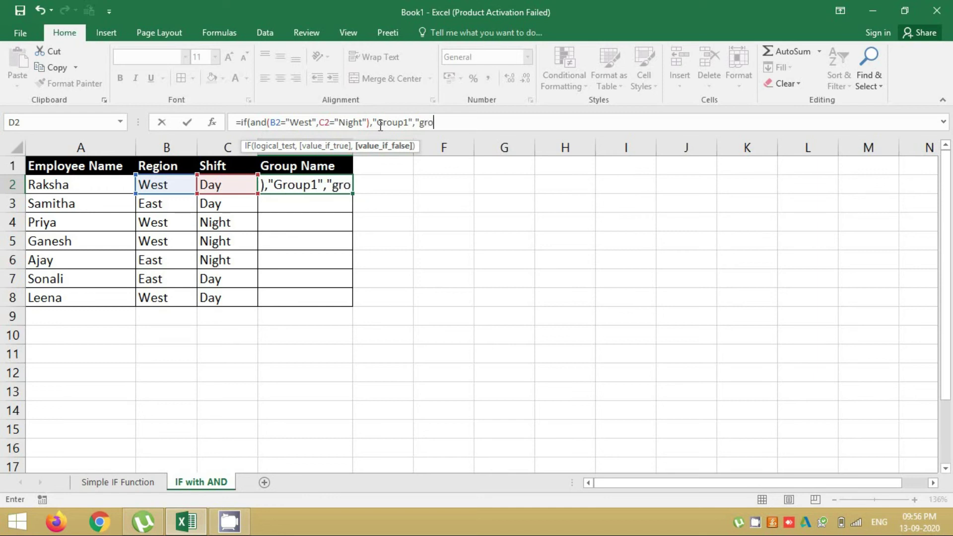
key(BackSpace)
key(BackSpace)
text(Group2")
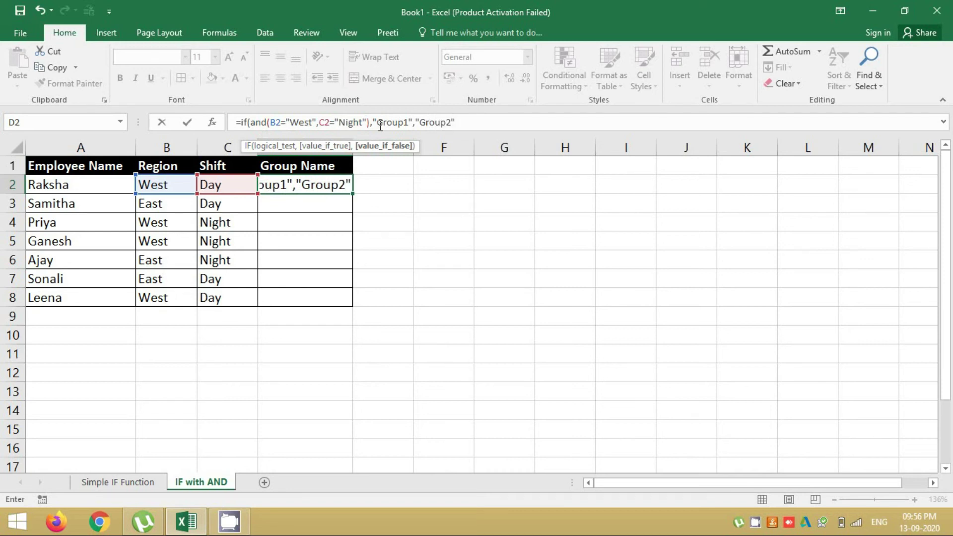
text())
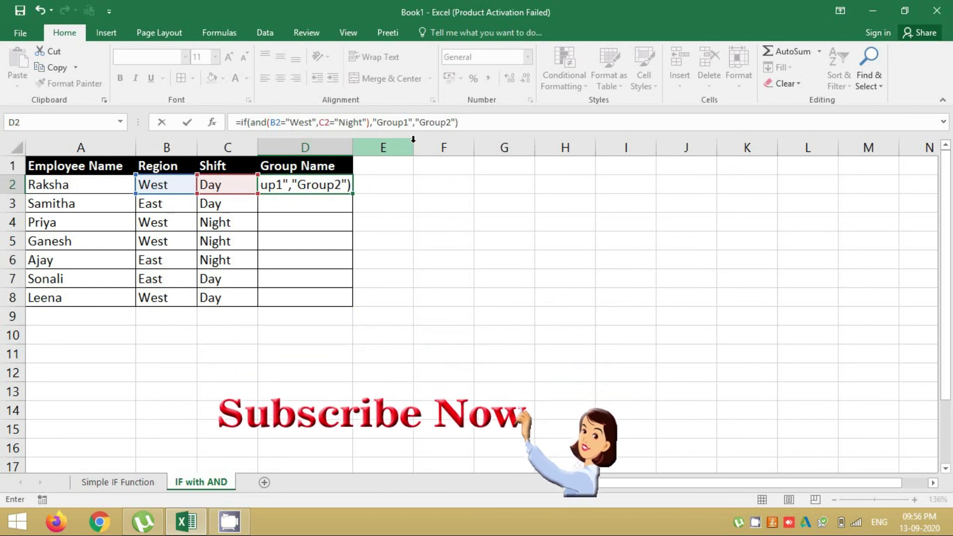
key(Return)
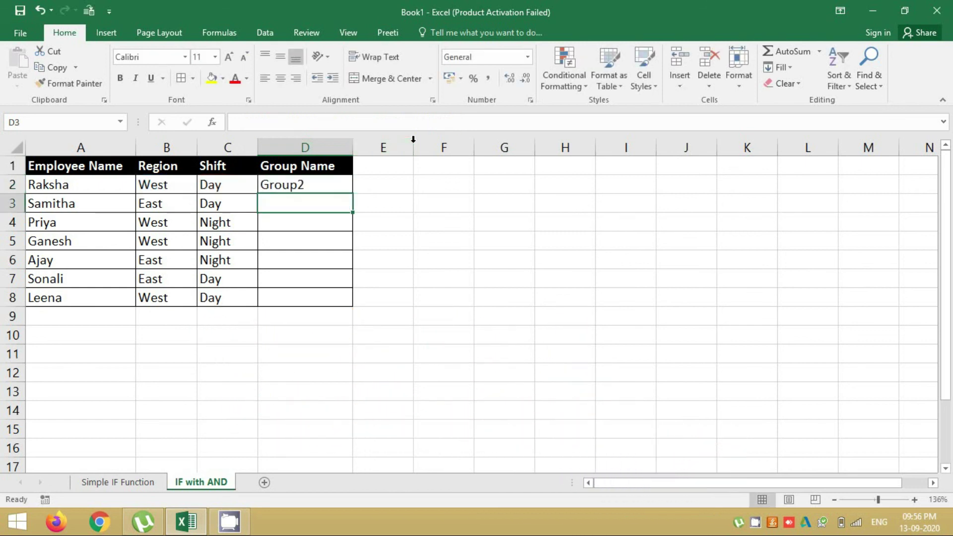
Fill the D2 formula down the Group Name column through row 8
click(330, 189)
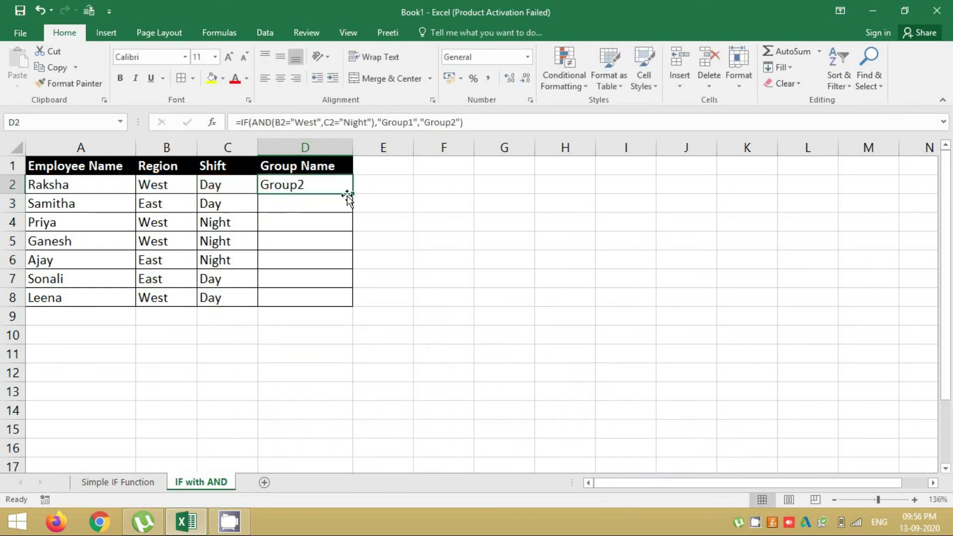
double_click(352, 194)
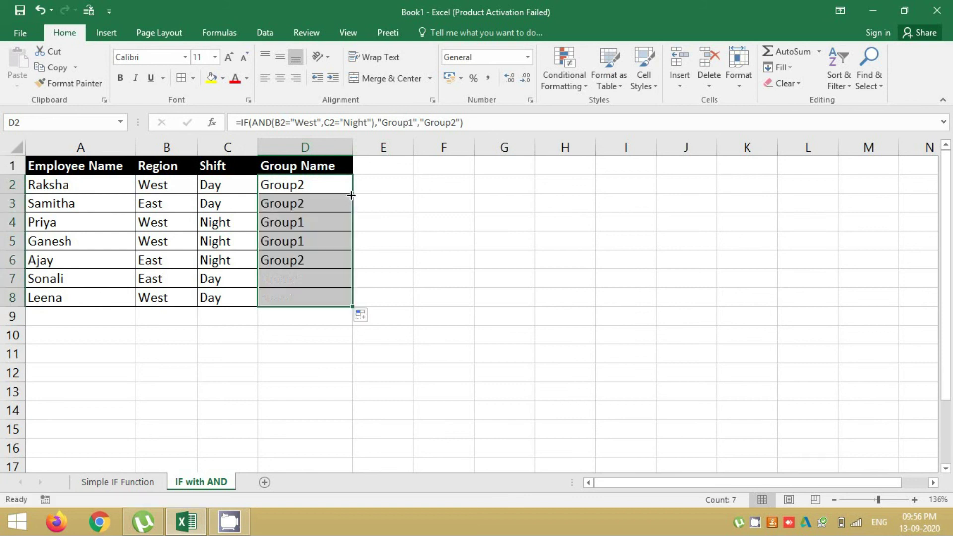
Check the Region, Shift and Group Name entries in rows 4 and 5, and review the formula in D2
click(281, 226)
drag(281, 226, 194, 241)
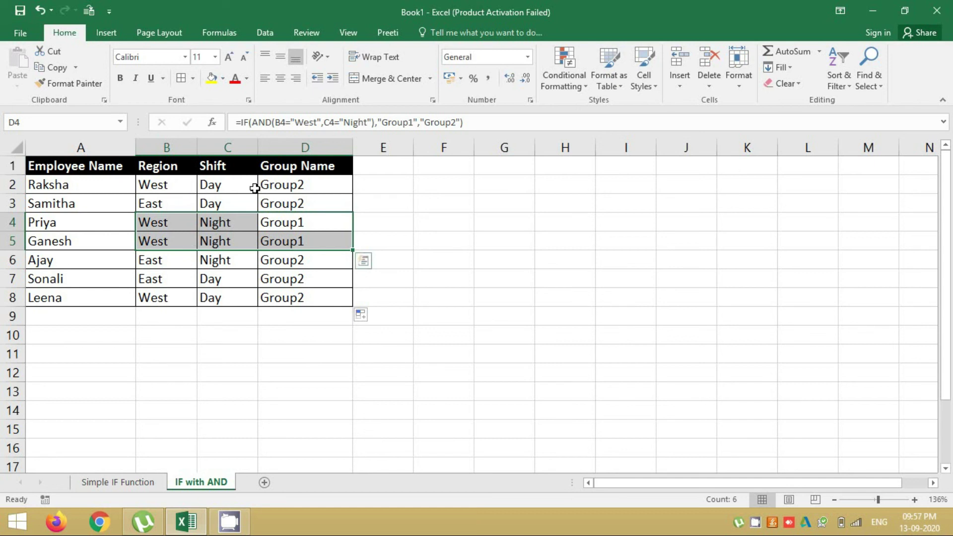
click(292, 188)
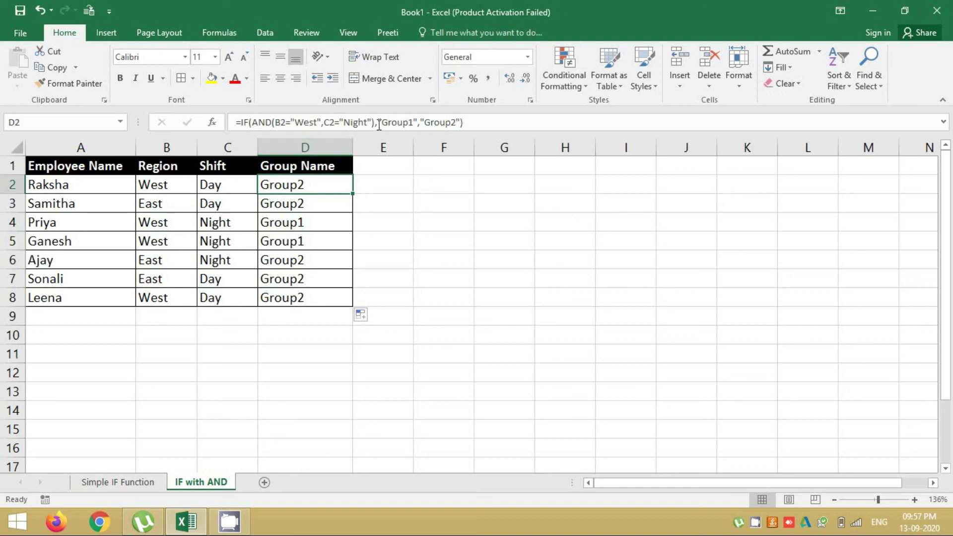
click(477, 122)
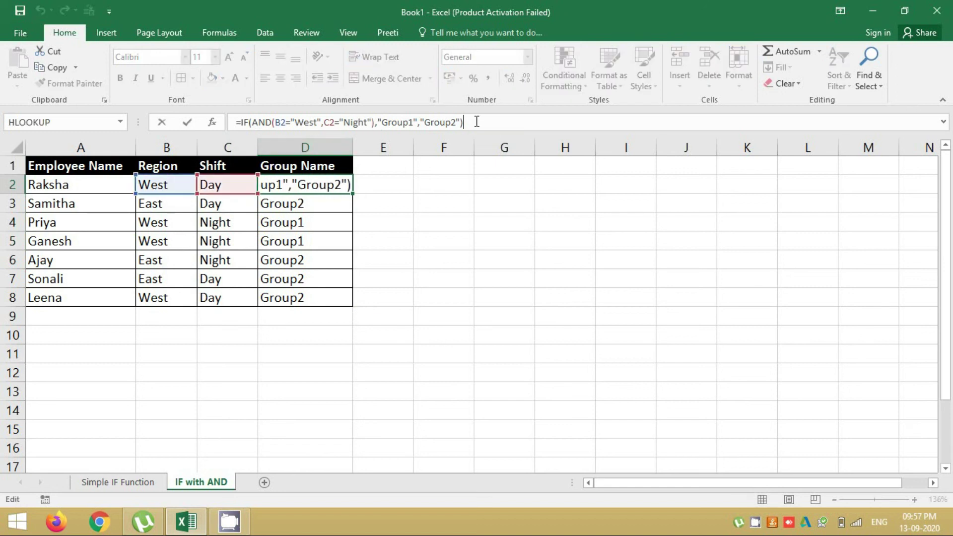
key(ctrl+Return)
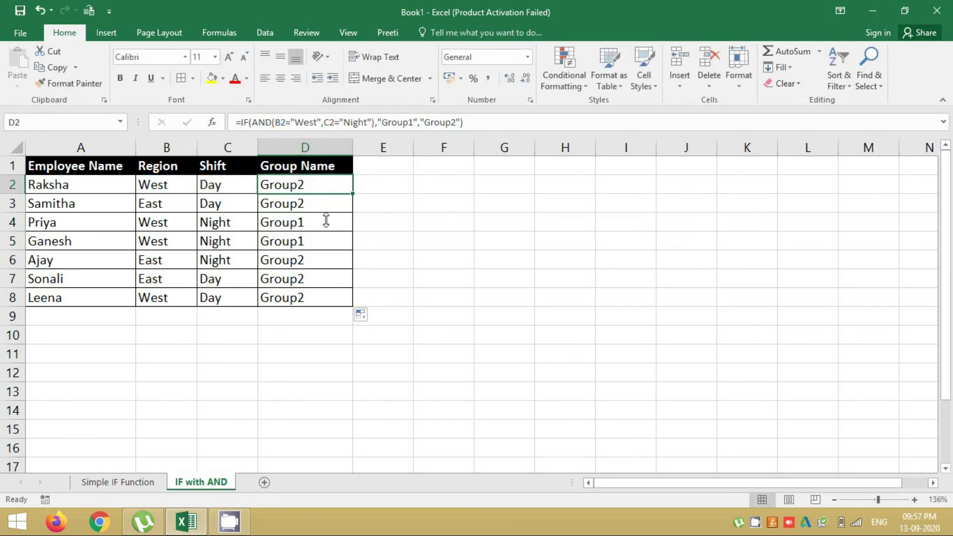